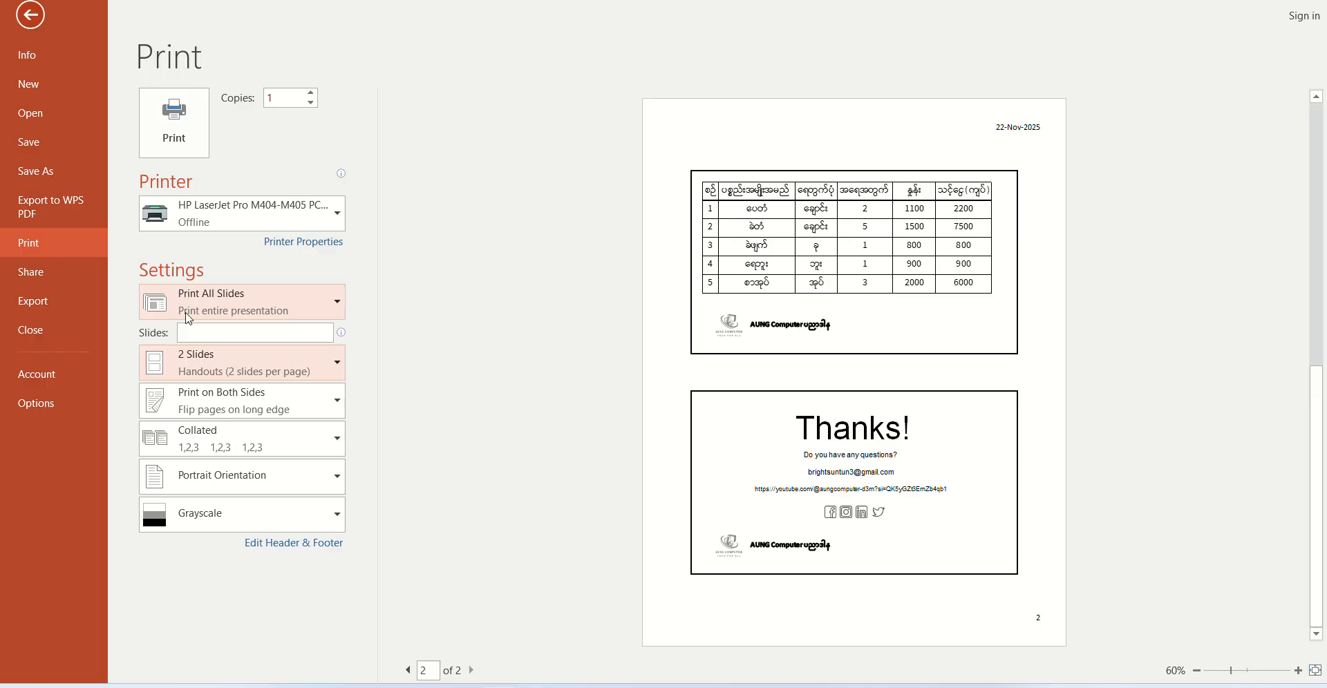
- Scale the two-slides-per-page handouts to fit the paper
{"action": "left_click", "coordinate": [243, 361]}
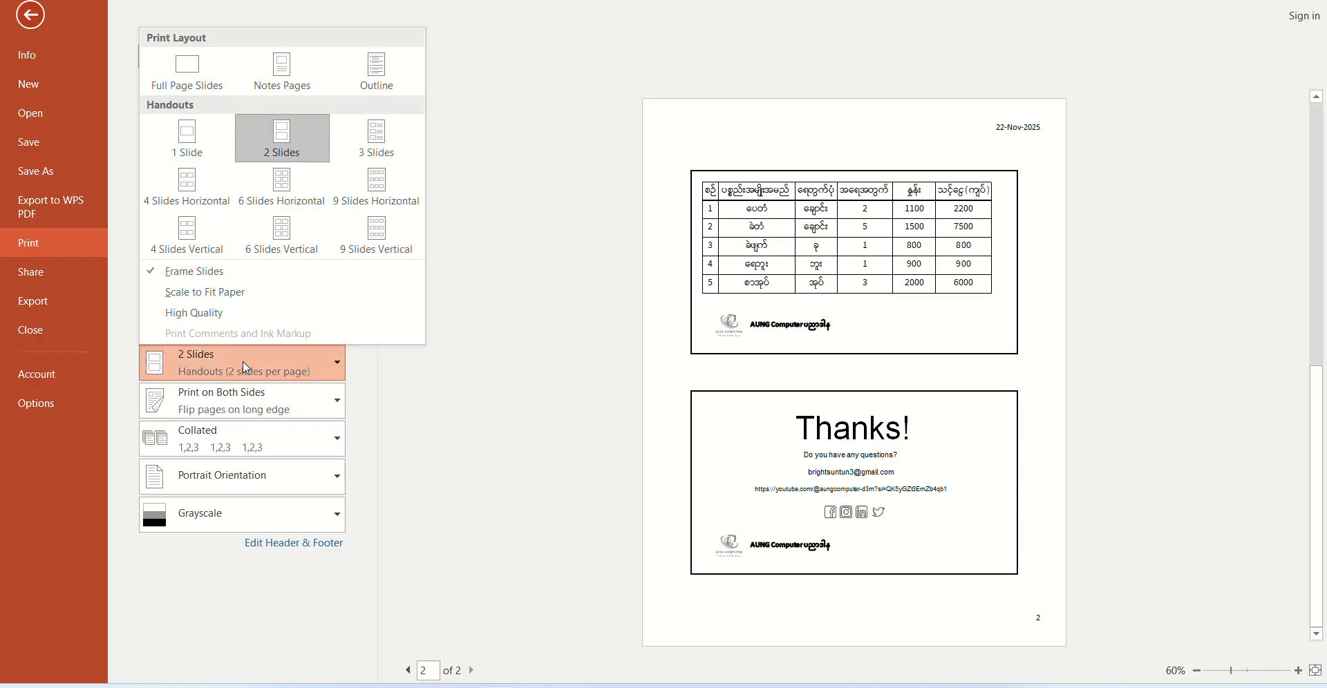
{"action": "left_click", "coordinate": [190, 293]}
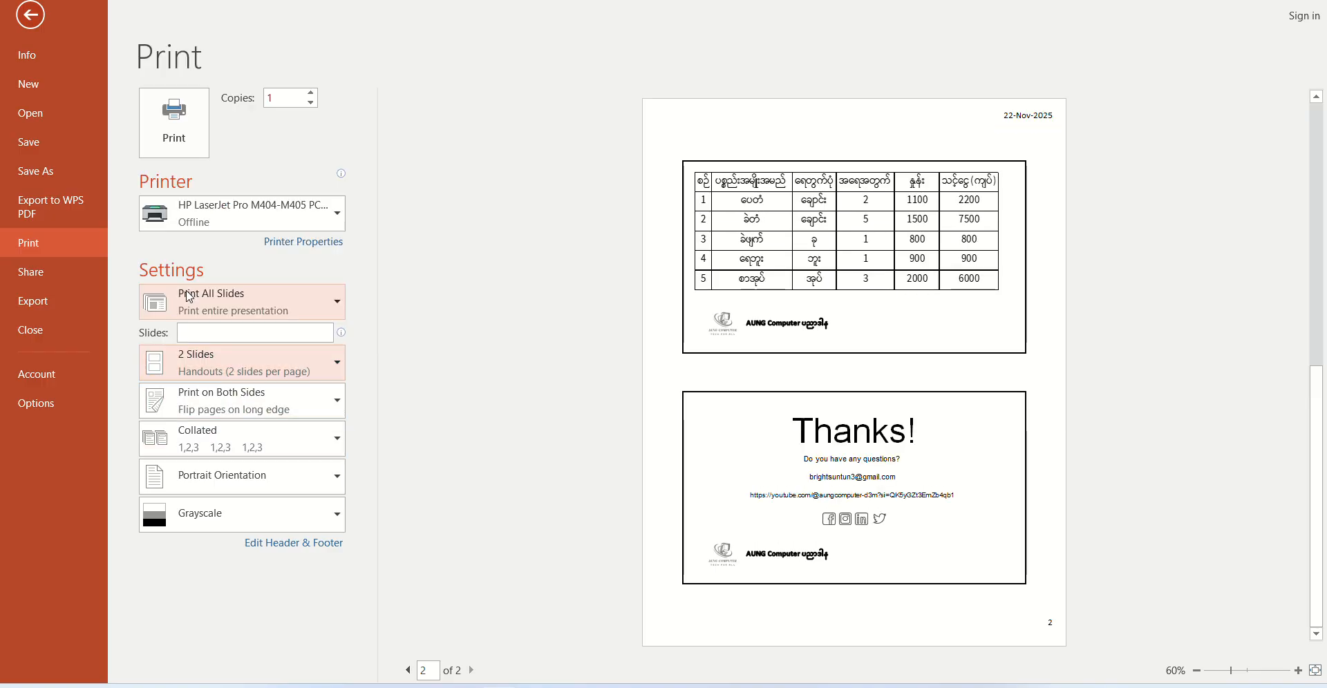
{"action": "left_click", "coordinate": [464, 327]}
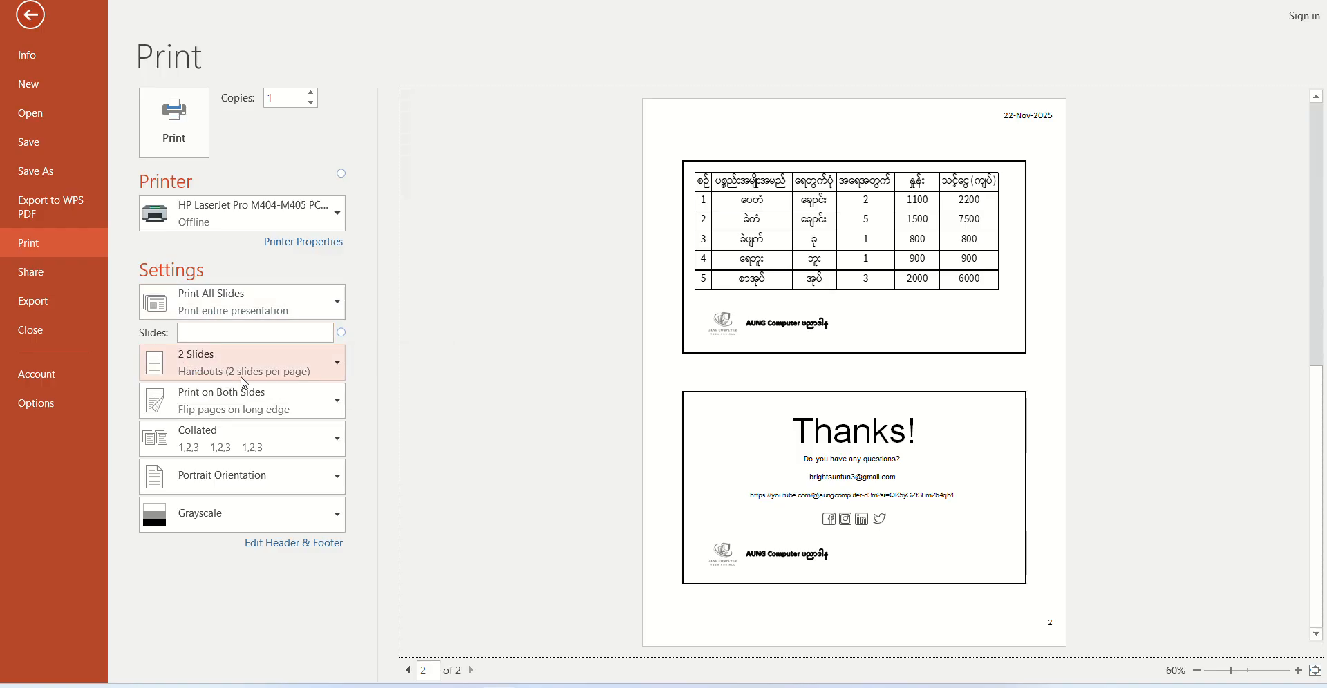
- Review the available handout layout, double-sided printing, collation and page orientation options in the print settings
{"action": "left_click", "coordinate": [271, 376]}
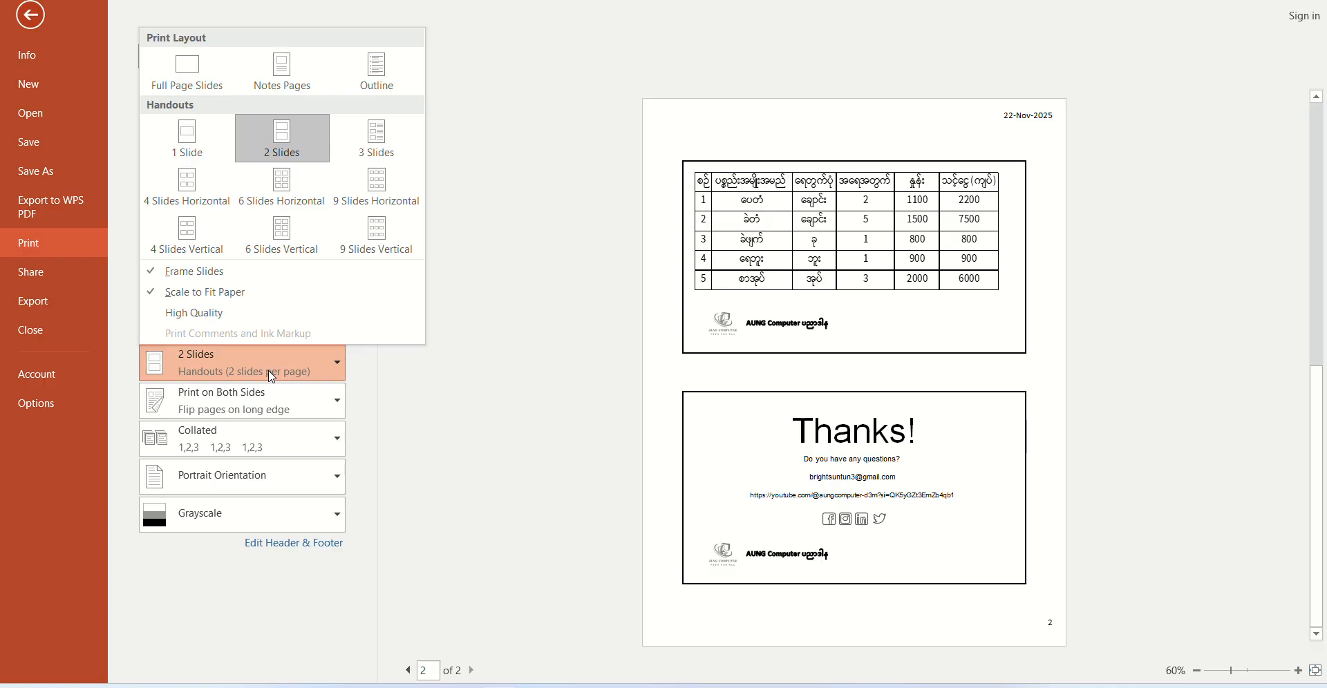
{"action": "left_click", "coordinate": [283, 400]}
{"action": "left_click", "coordinate": [284, 401]}
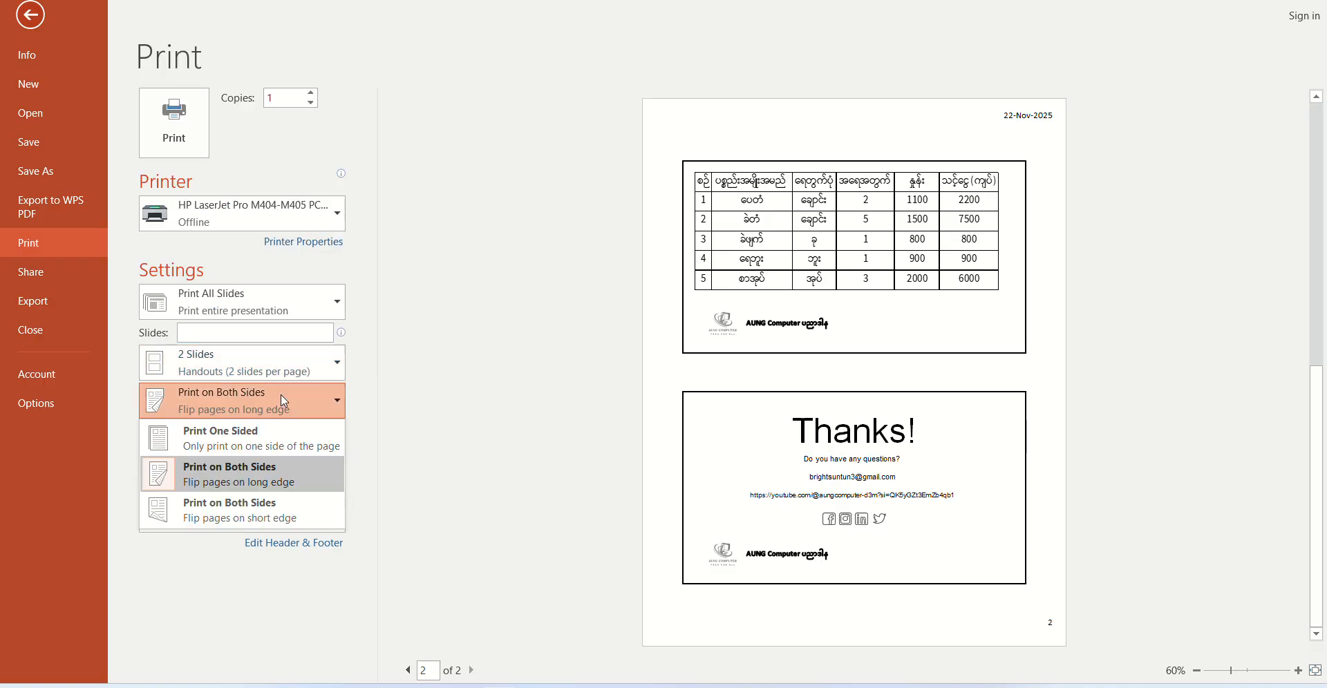
{"action": "left_click", "coordinate": [284, 401]}
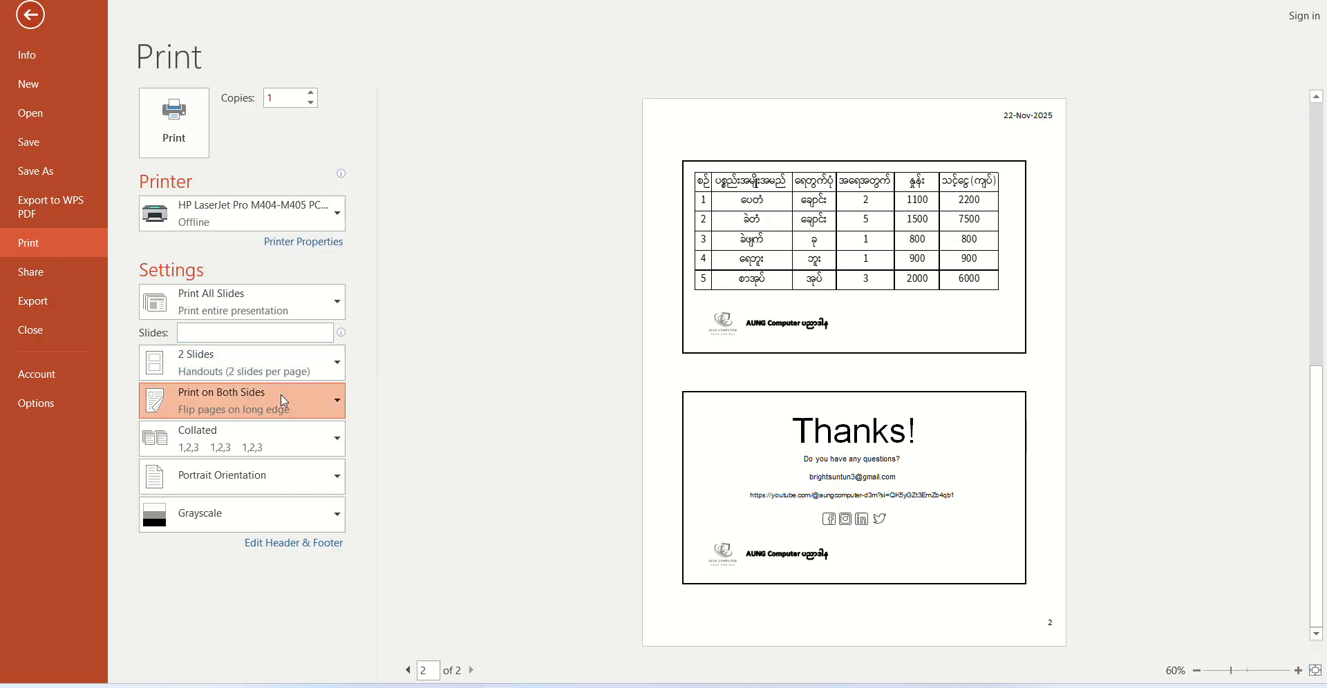
{"action": "left_click", "coordinate": [290, 437]}
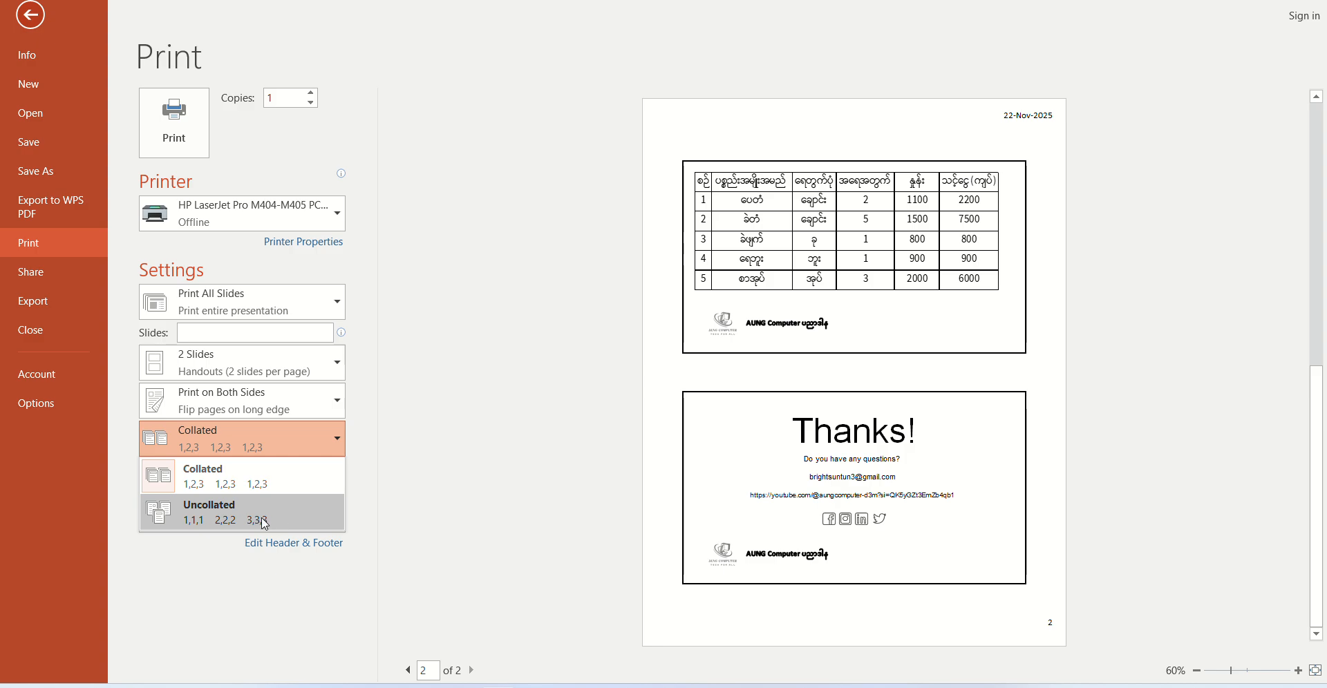
{"action": "left_click", "coordinate": [266, 475]}
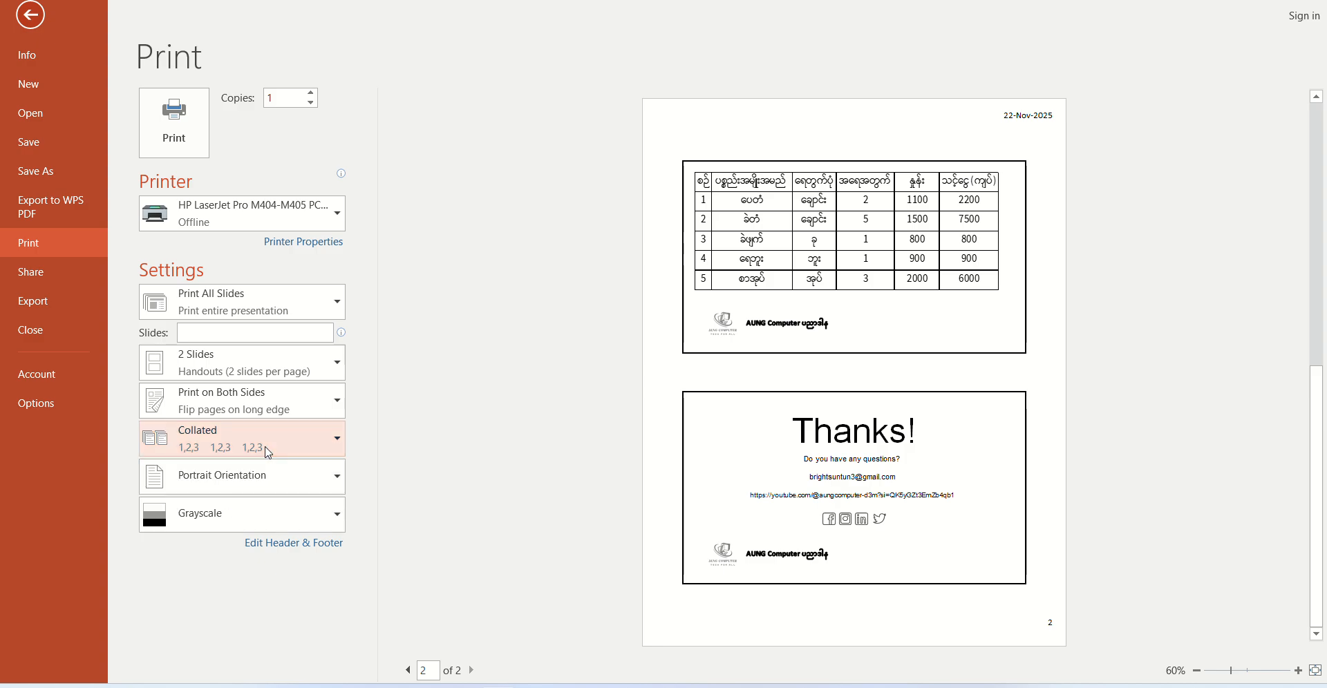
{"action": "left_click", "coordinate": [269, 475]}
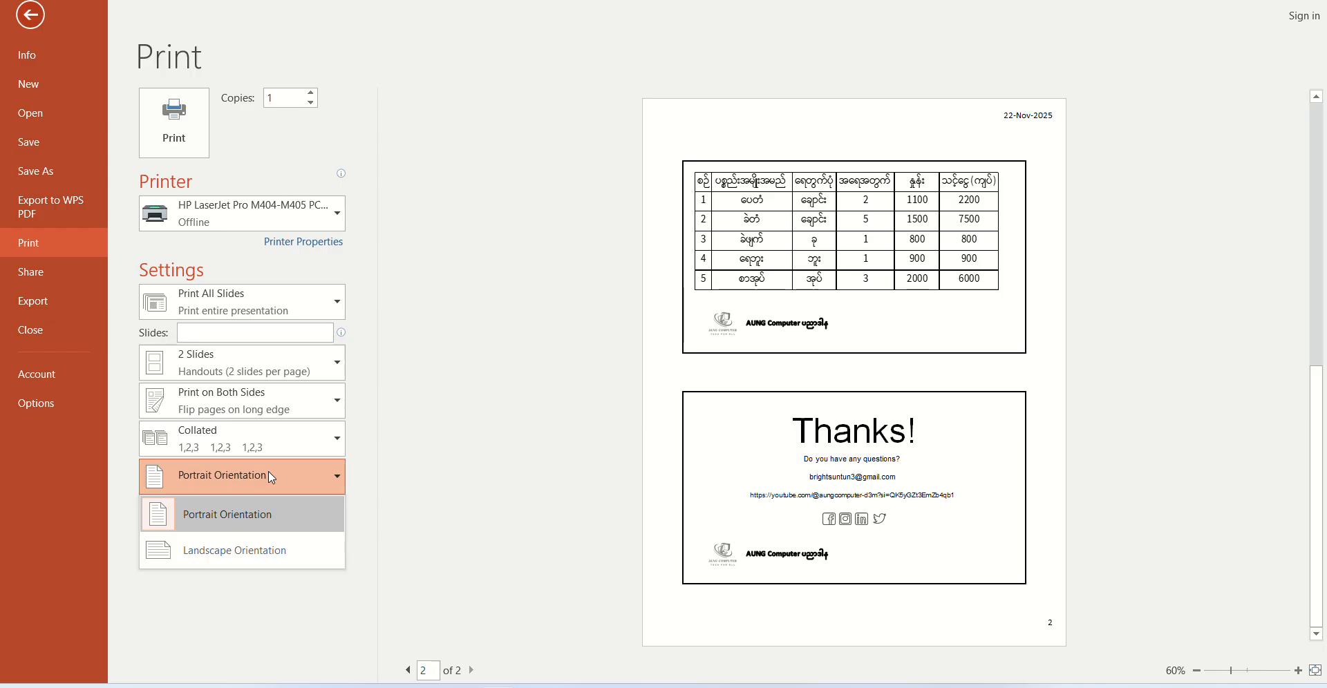
{"action": "left_click", "coordinate": [270, 476]}
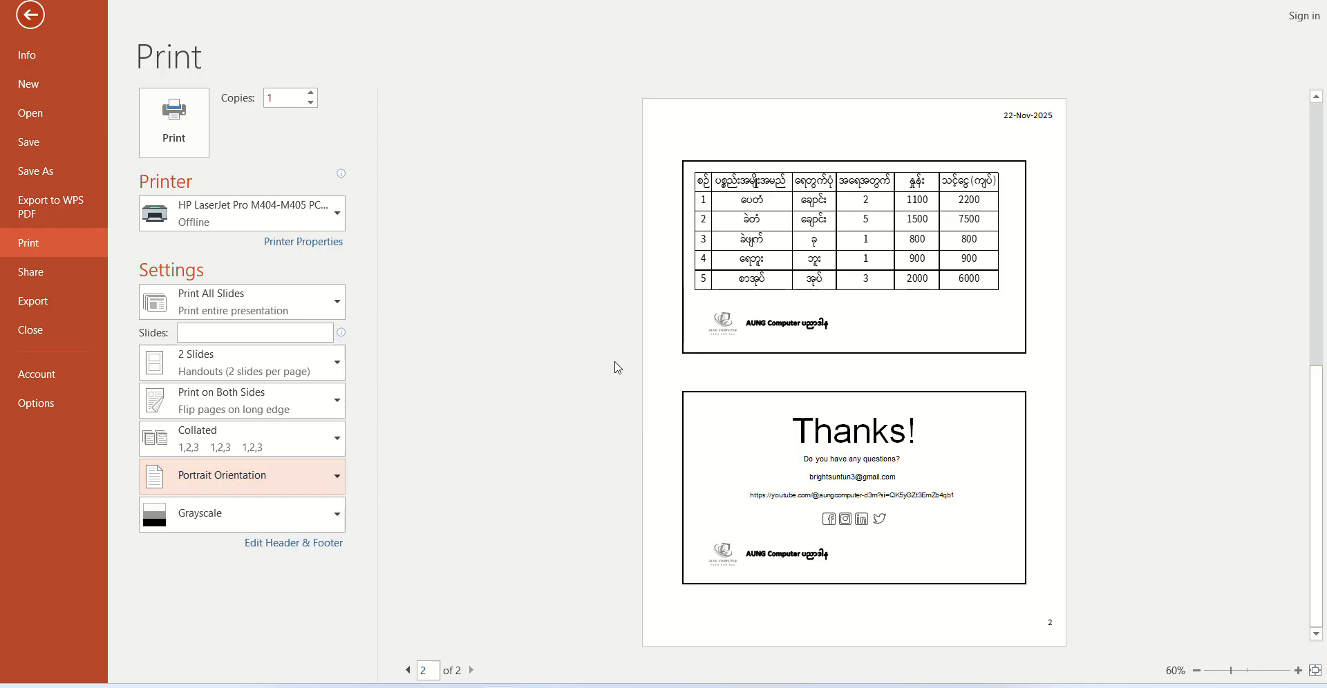
- Include the automatically updated date and time on the notes and handouts pages
{"action": "left_click", "coordinate": [274, 546]}
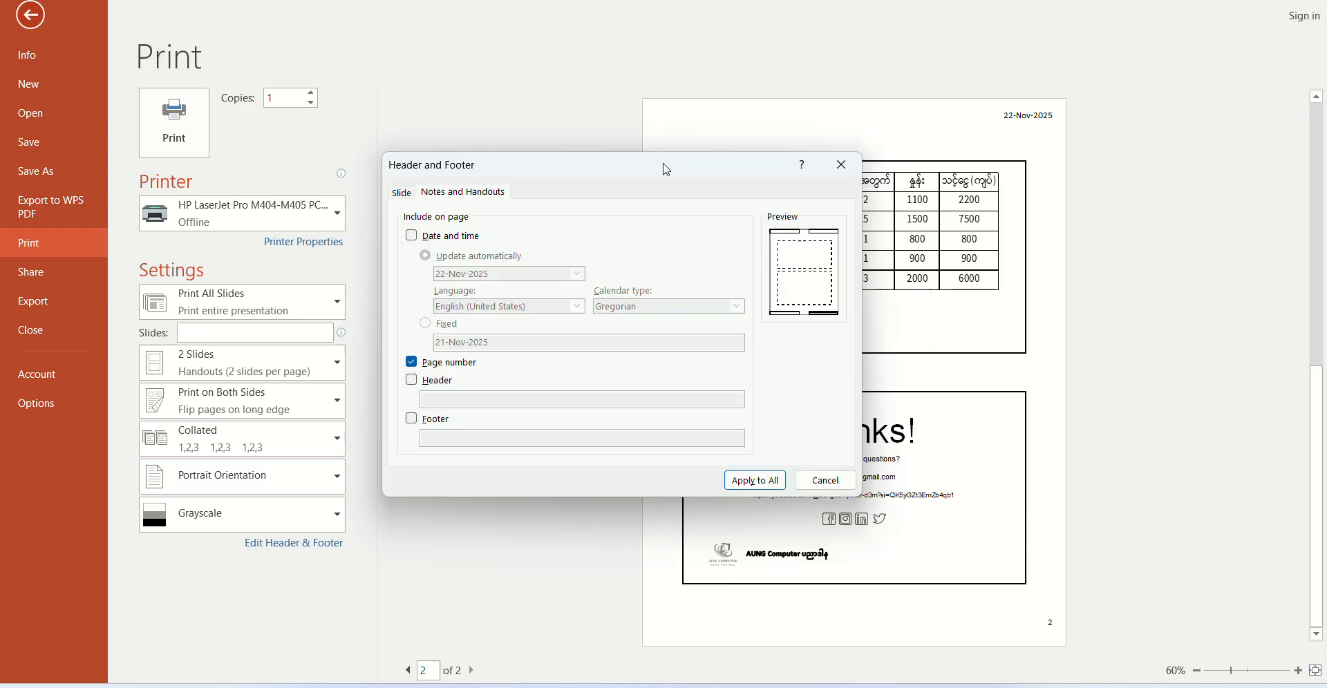
{"action": "left_click_drag", "start_coordinate": [666, 170], "coordinate": [453, 96]}
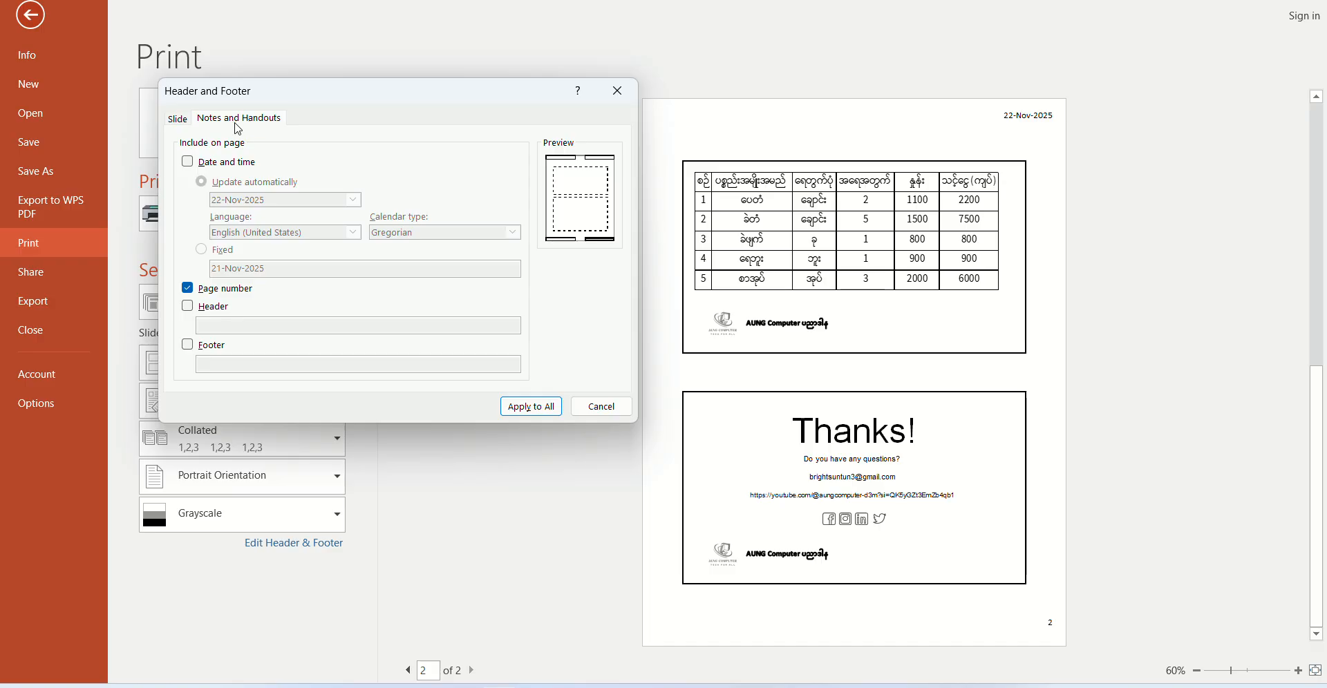
{"action": "left_click", "coordinate": [177, 120]}
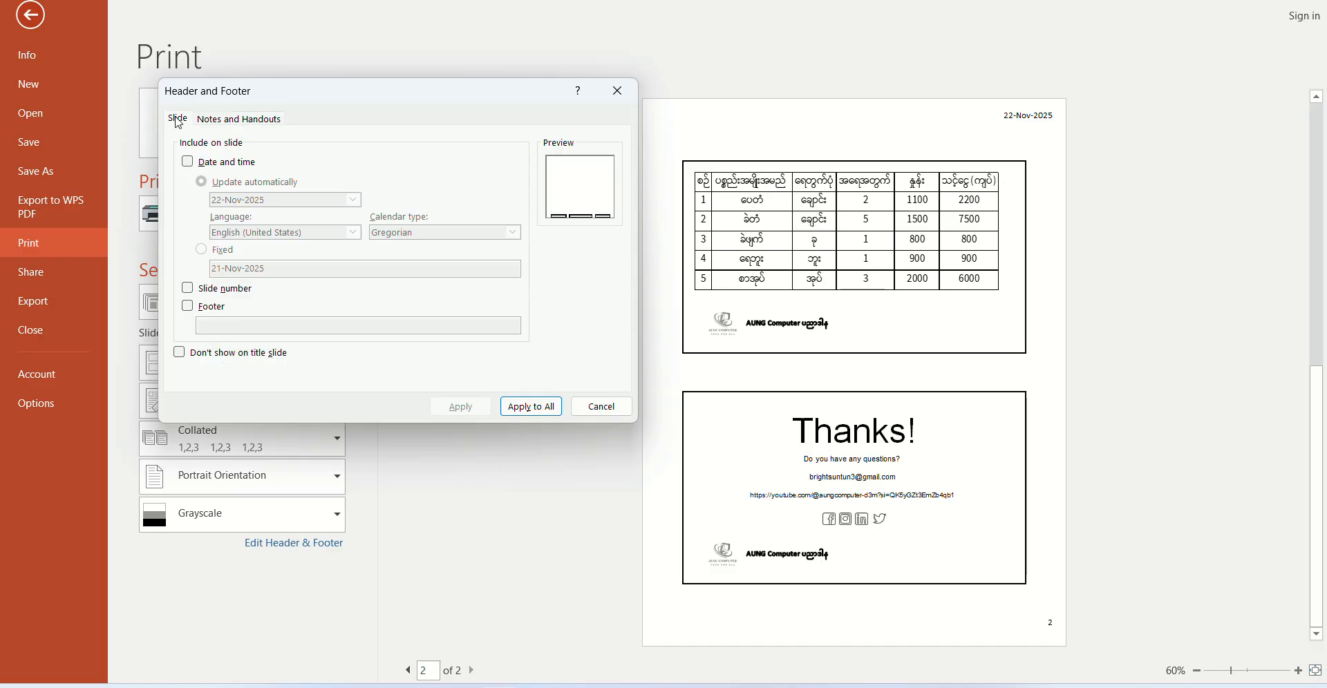
{"action": "left_click", "coordinate": [215, 124]}
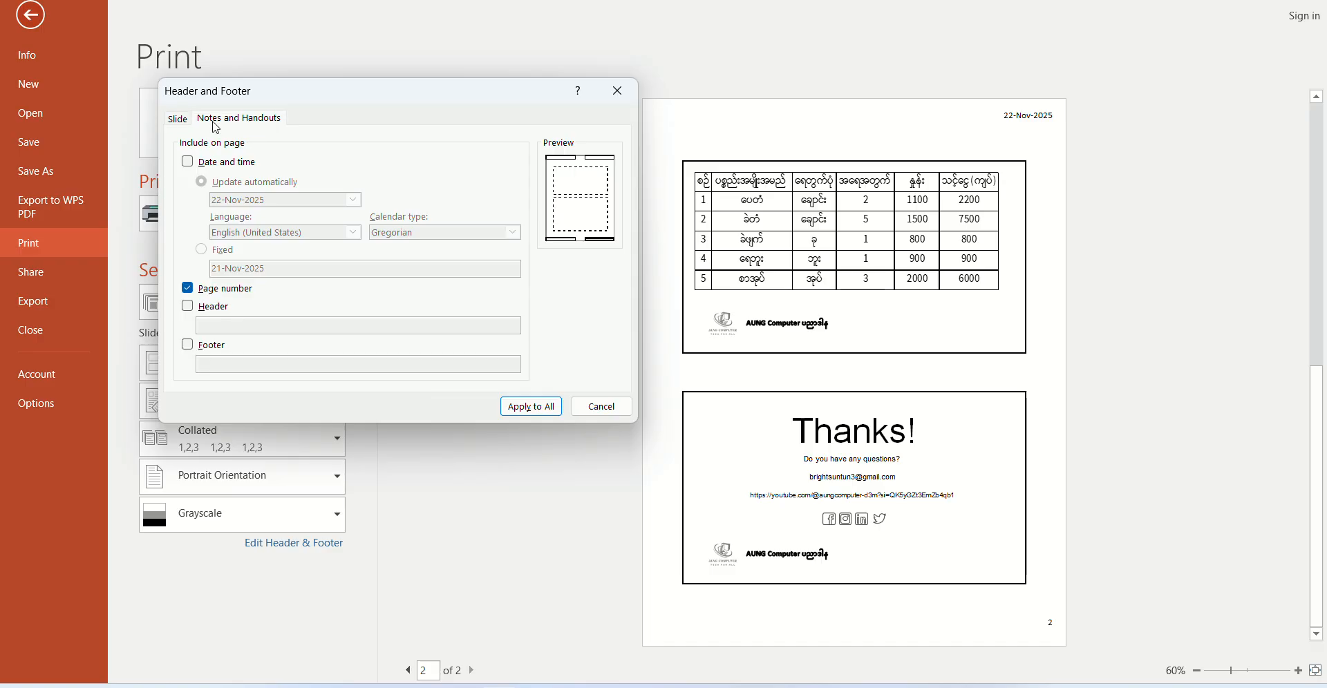
{"action": "left_click", "coordinate": [189, 163]}
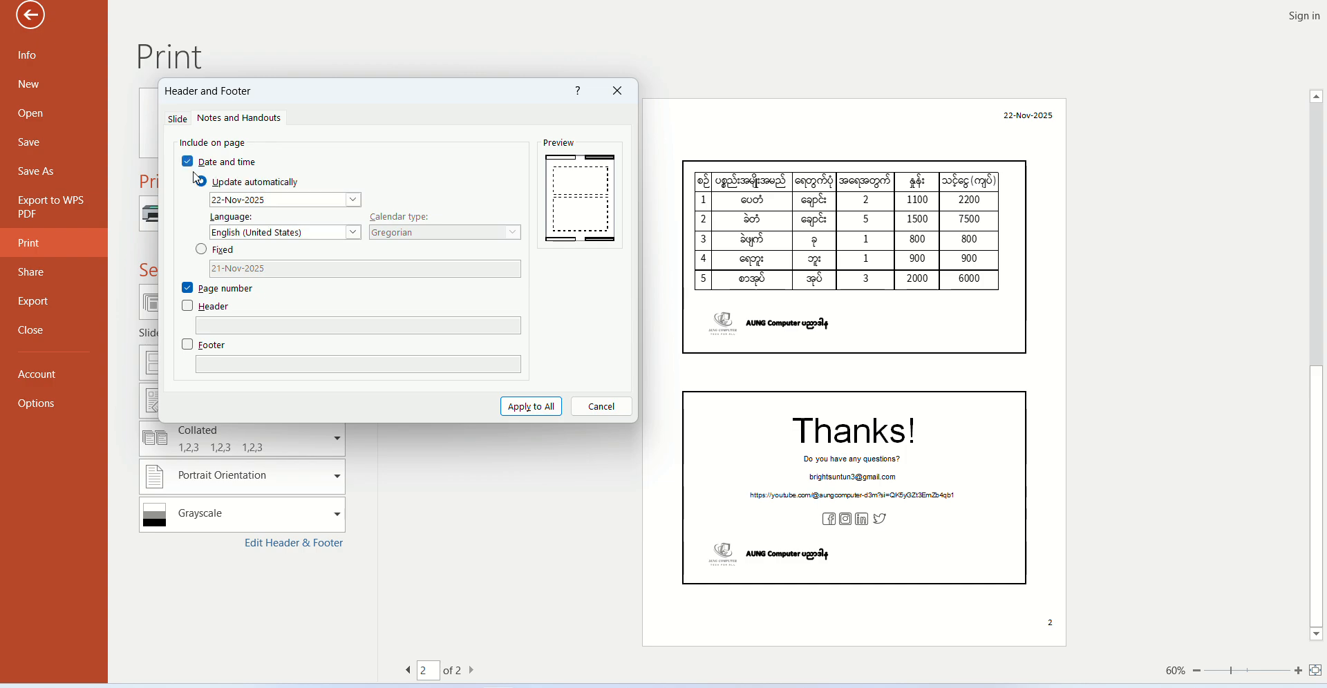
- Add the header "My Header" and the footer "My Footer" to the notes and handouts, applied to all pages
{"action": "left_click", "coordinate": [188, 309]}
{"action": "left_click", "coordinate": [216, 329]}
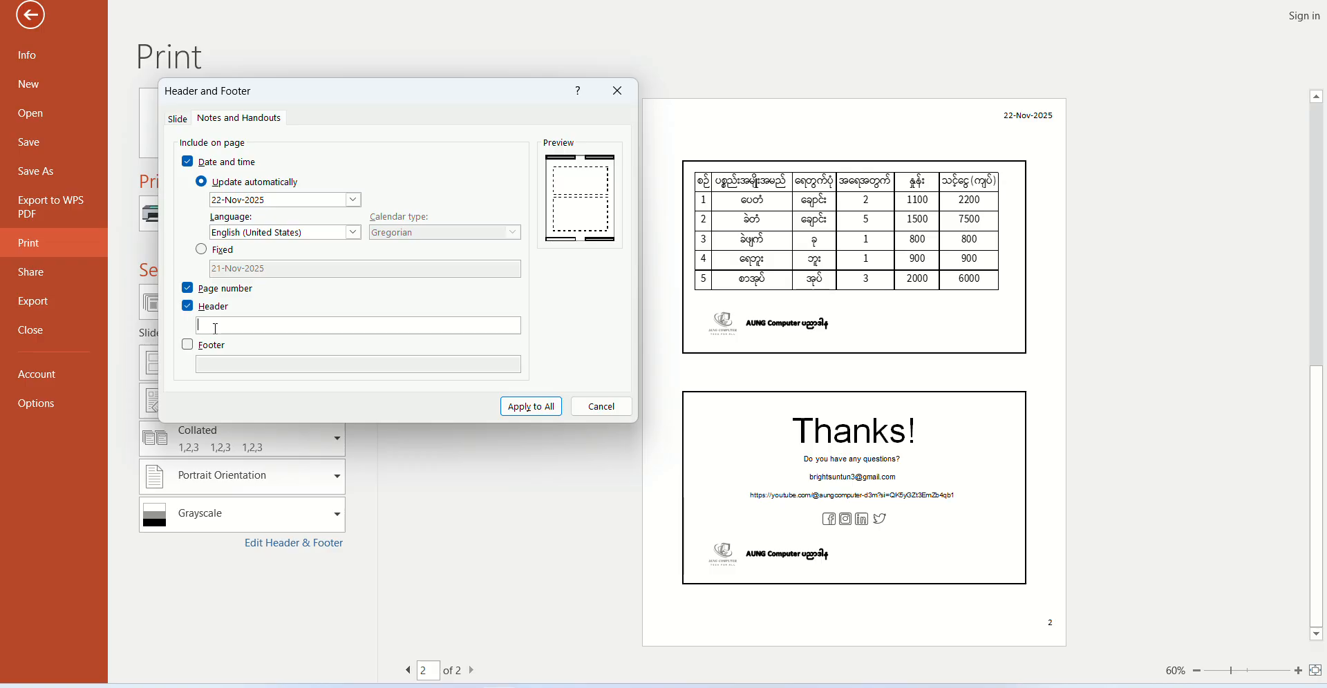
{"action": "type", "text": "My Header"}
{"action": "left_click", "coordinate": [187, 345]}
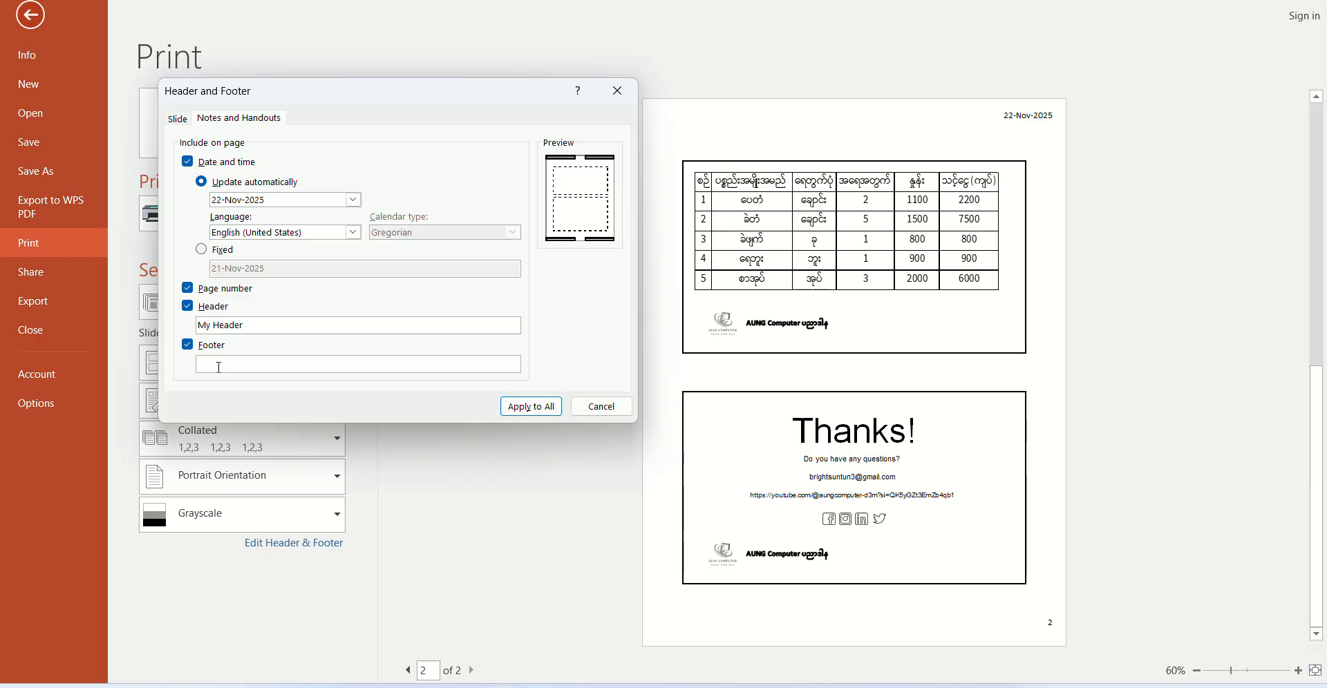
{"action": "left_click", "coordinate": [219, 367]}
{"action": "type", "text": "Mh"}
{"action": "type", "text": "y Footer"}
{"action": "left_click", "coordinate": [531, 407]}
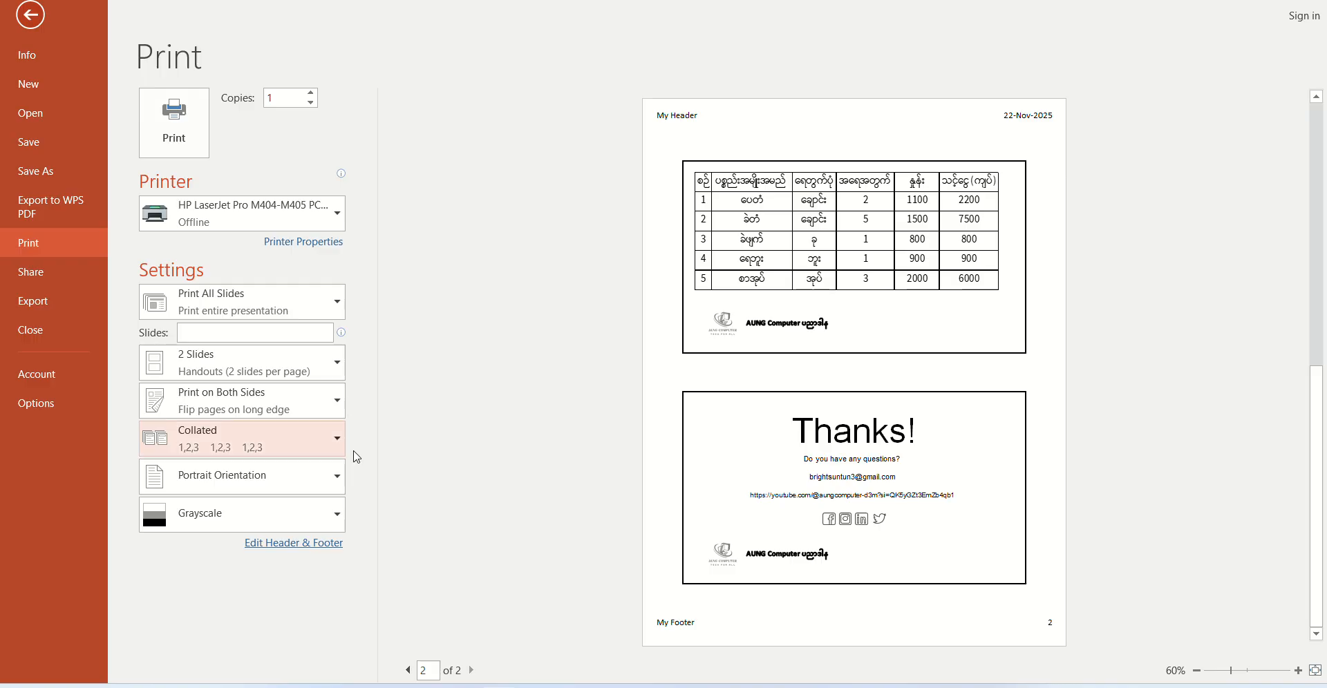
- Select Microsoft Print to PDF as the printer for the handouts
{"action": "left_click", "coordinate": [333, 220]}
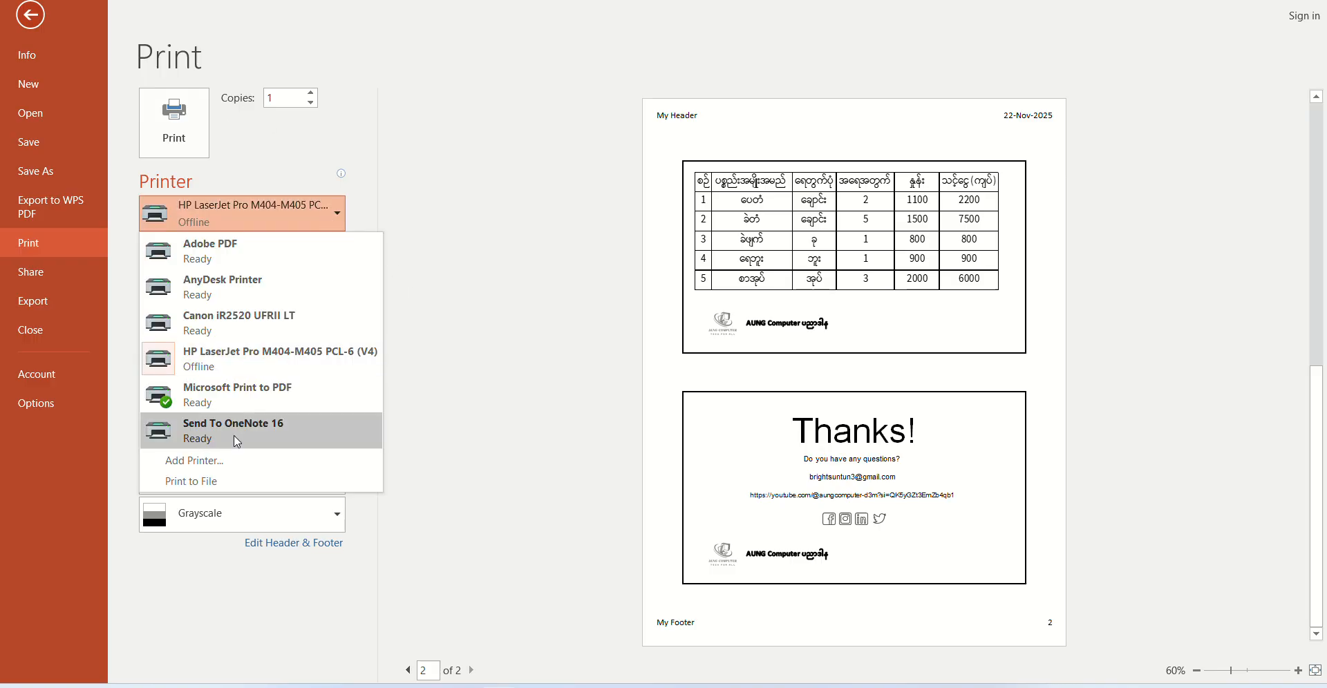
{"action": "left_click", "coordinate": [459, 211]}
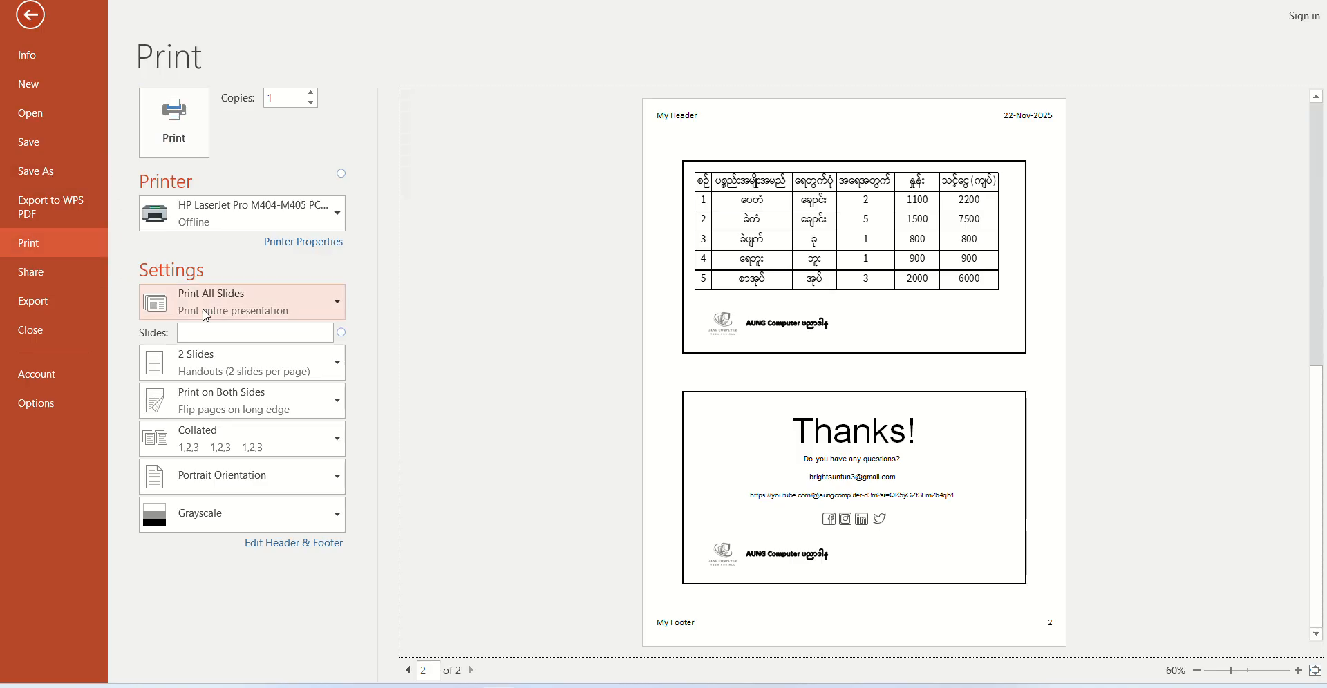
{"action": "left_click", "coordinate": [249, 224]}
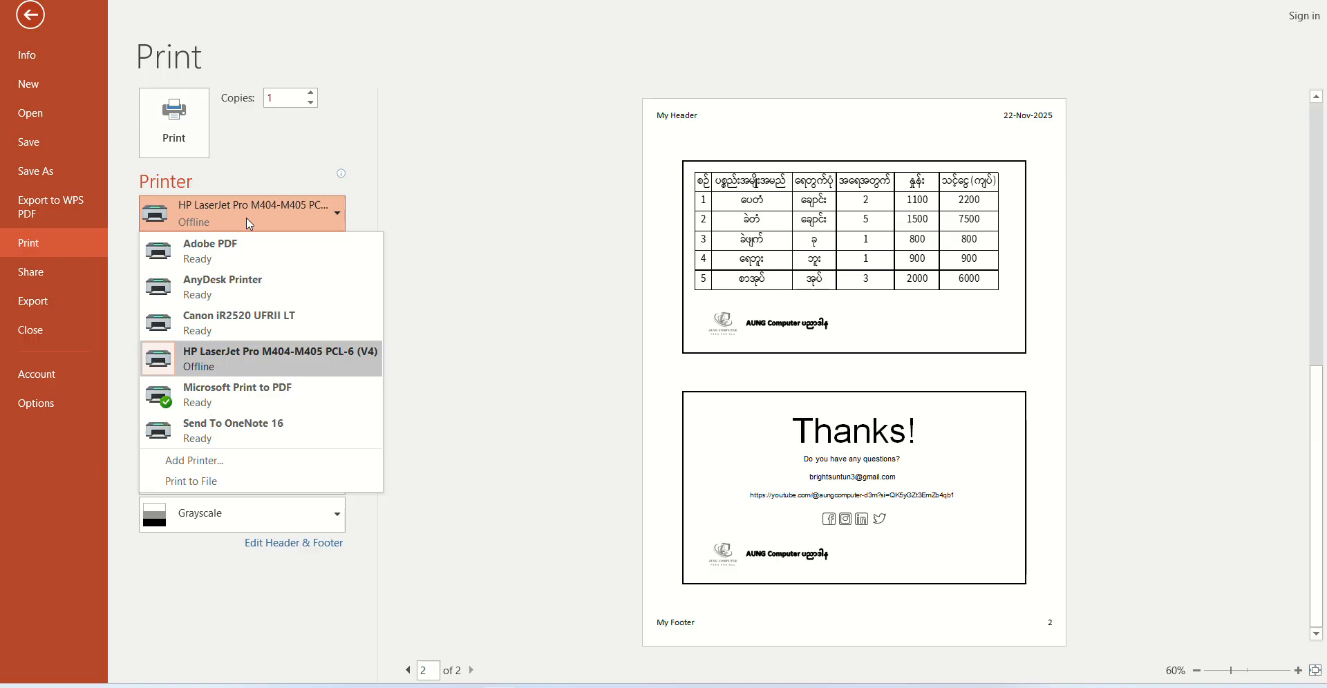
{"action": "left_click", "coordinate": [287, 396]}
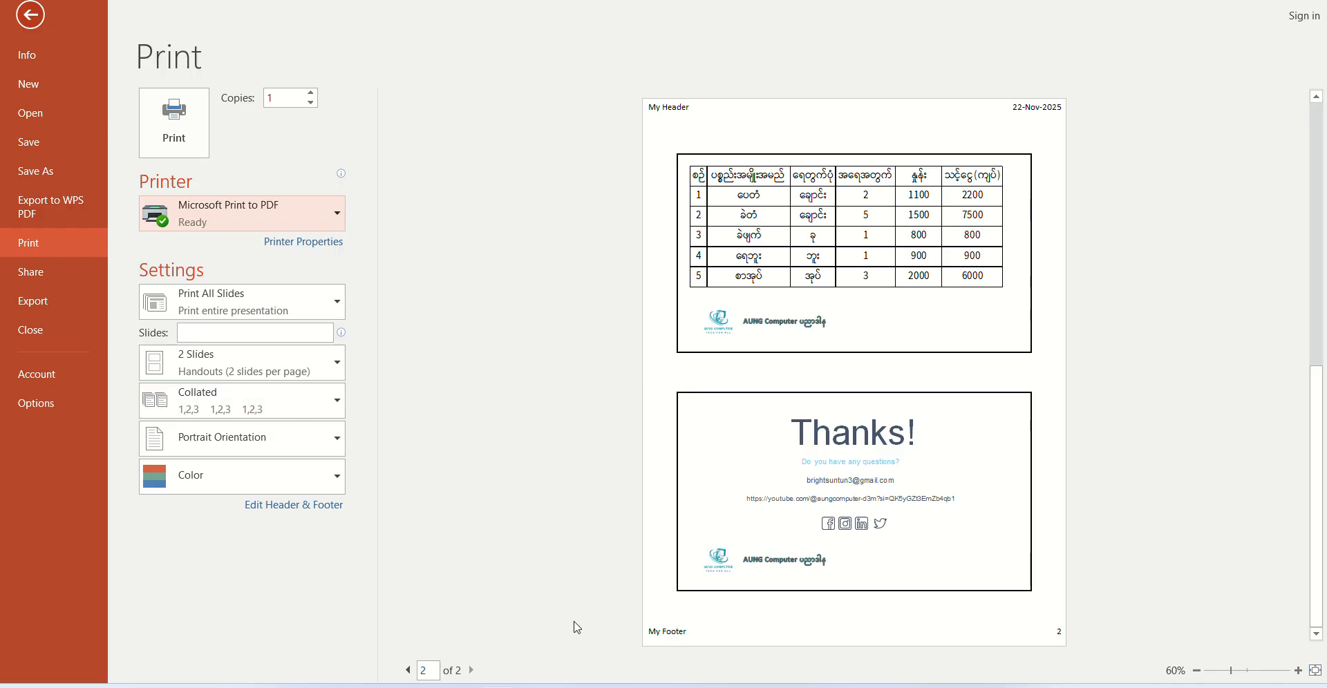
- Print the handouts to a PDF file named "My Data" on the desktop
{"action": "left_click", "coordinate": [408, 670]}
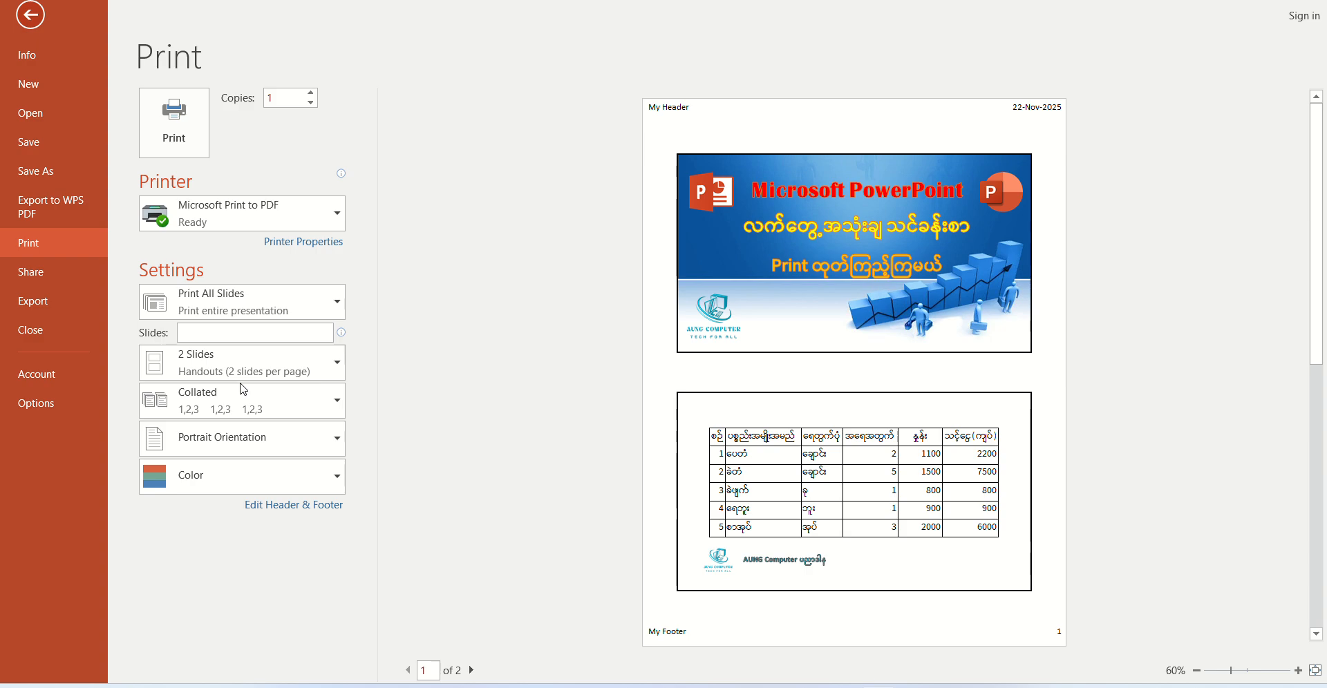
{"action": "left_click", "coordinate": [197, 140]}
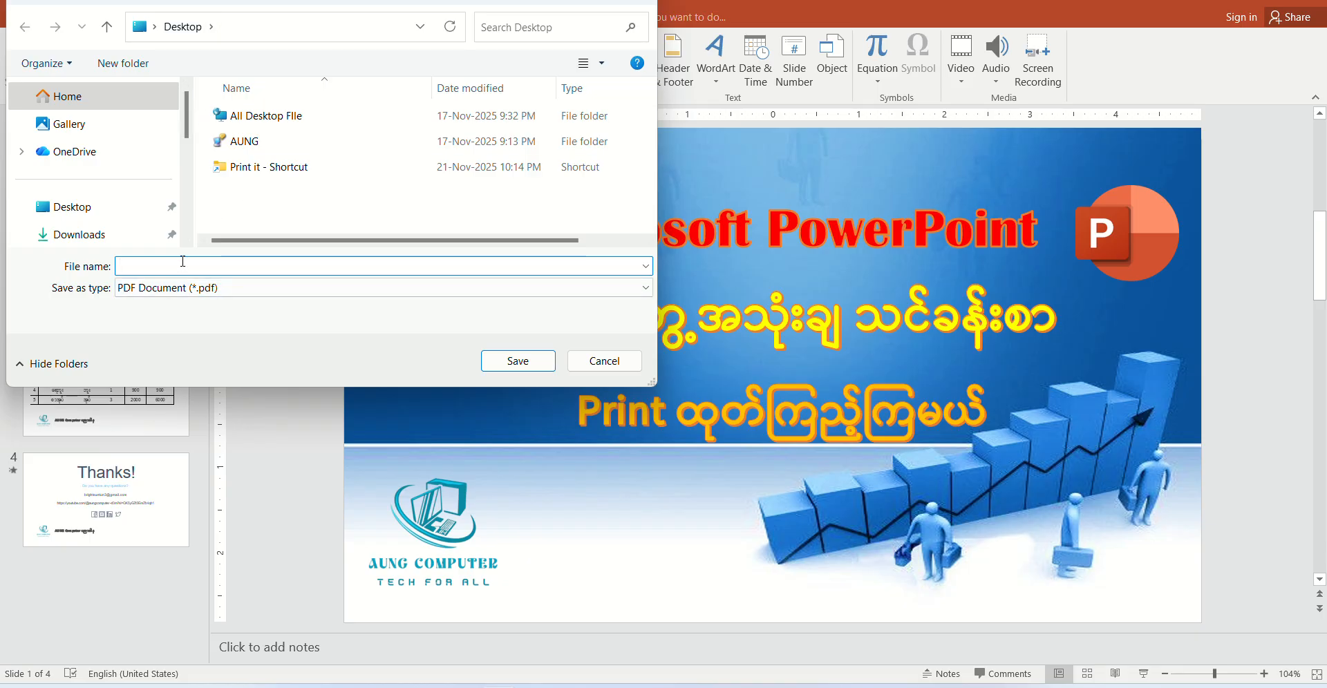
{"action": "type", "text": "My Data"}
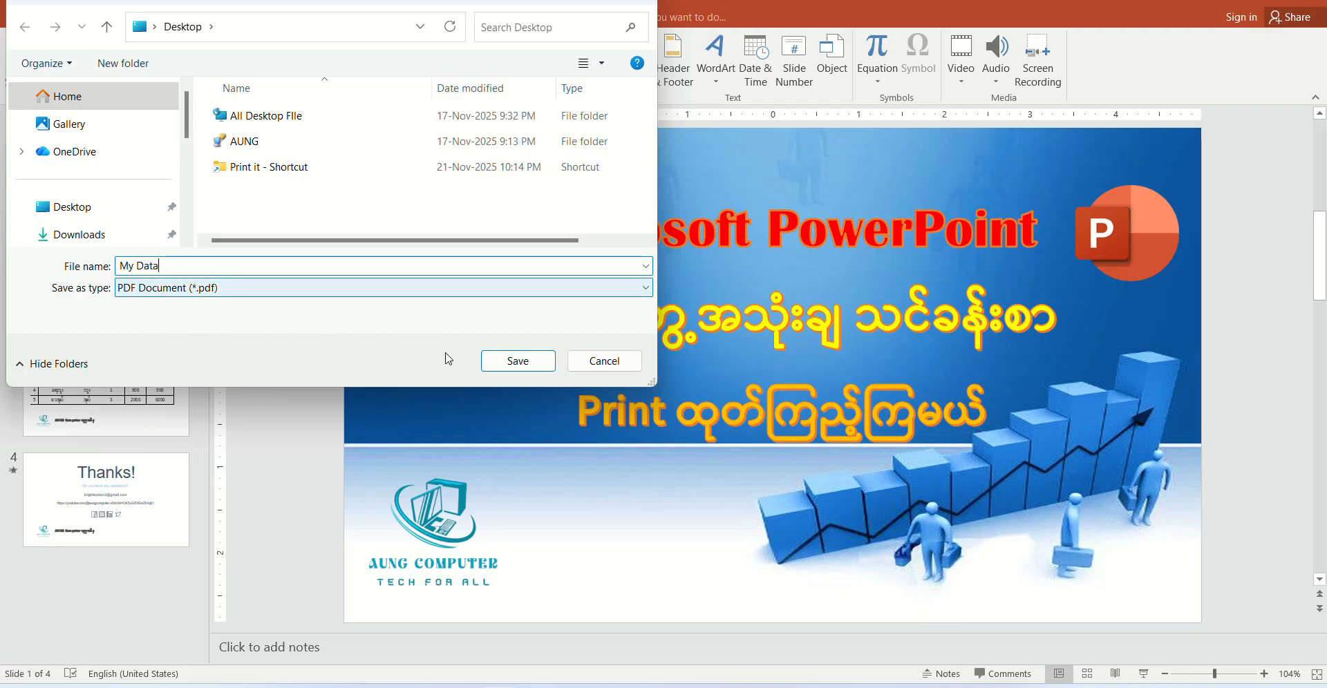
{"action": "left_click", "coordinate": [517, 361]}
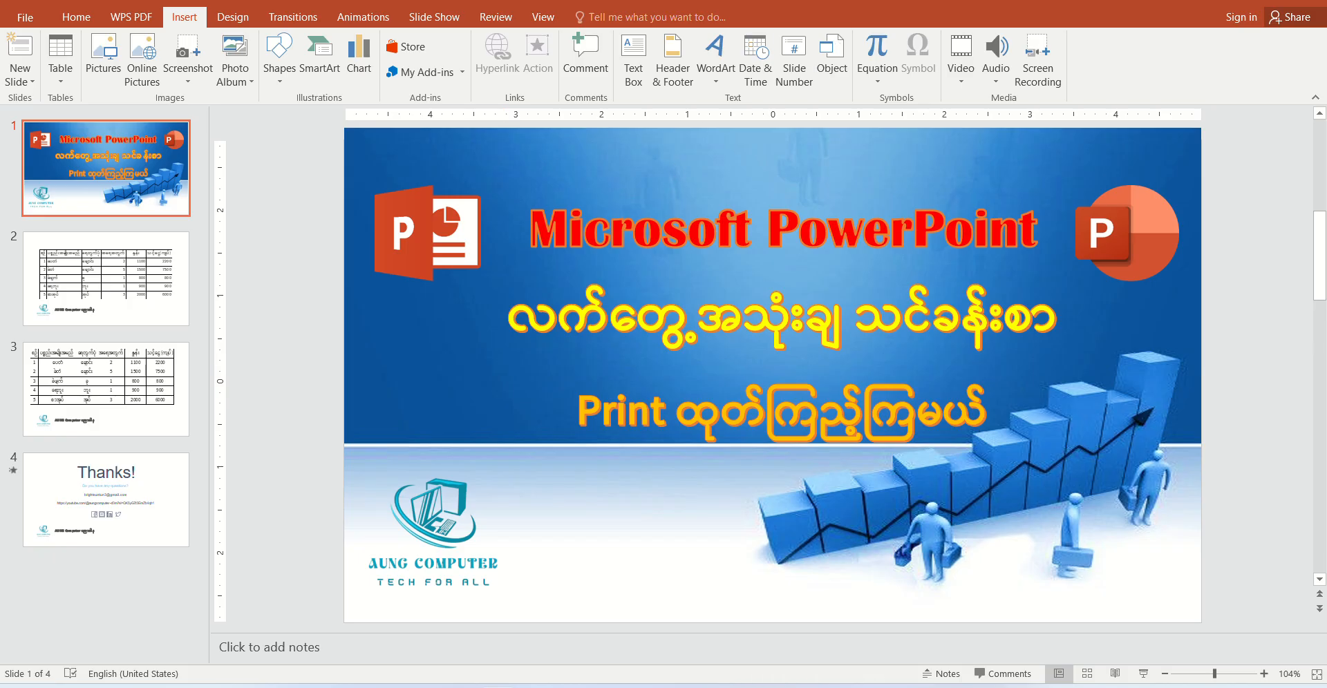
- Open the My Data PDF from the desktop, check both pages at full-page view with thumbnails, then close it and return to PowerPoint
{"action": "left_click", "coordinate": [1227, 3]}
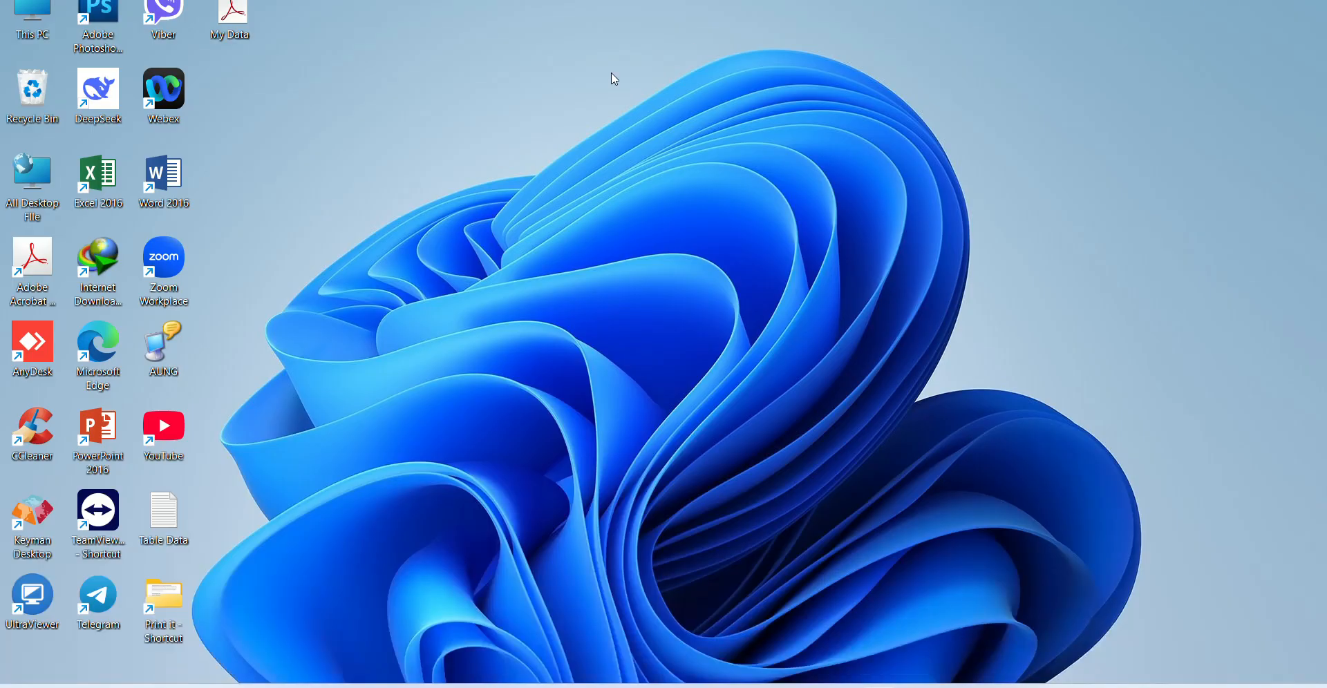
{"action": "double_click", "coordinate": [235, 20]}
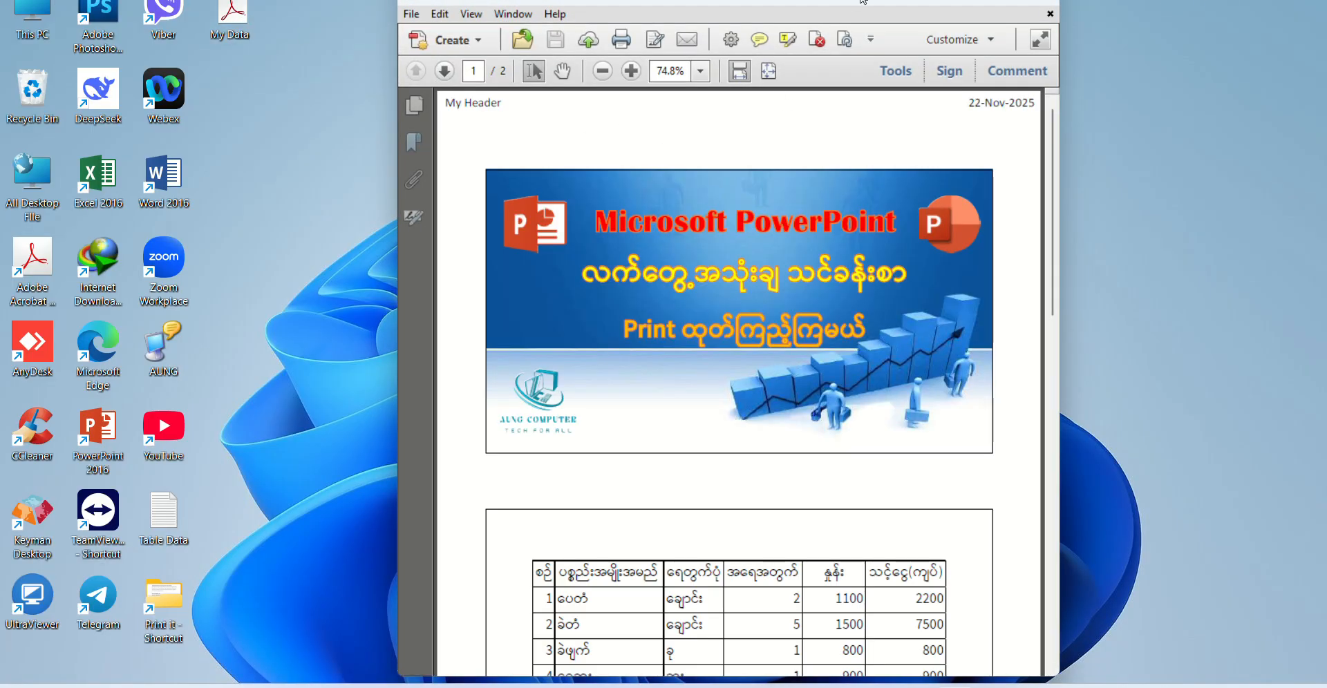
{"action": "left_click", "coordinate": [768, 70]}
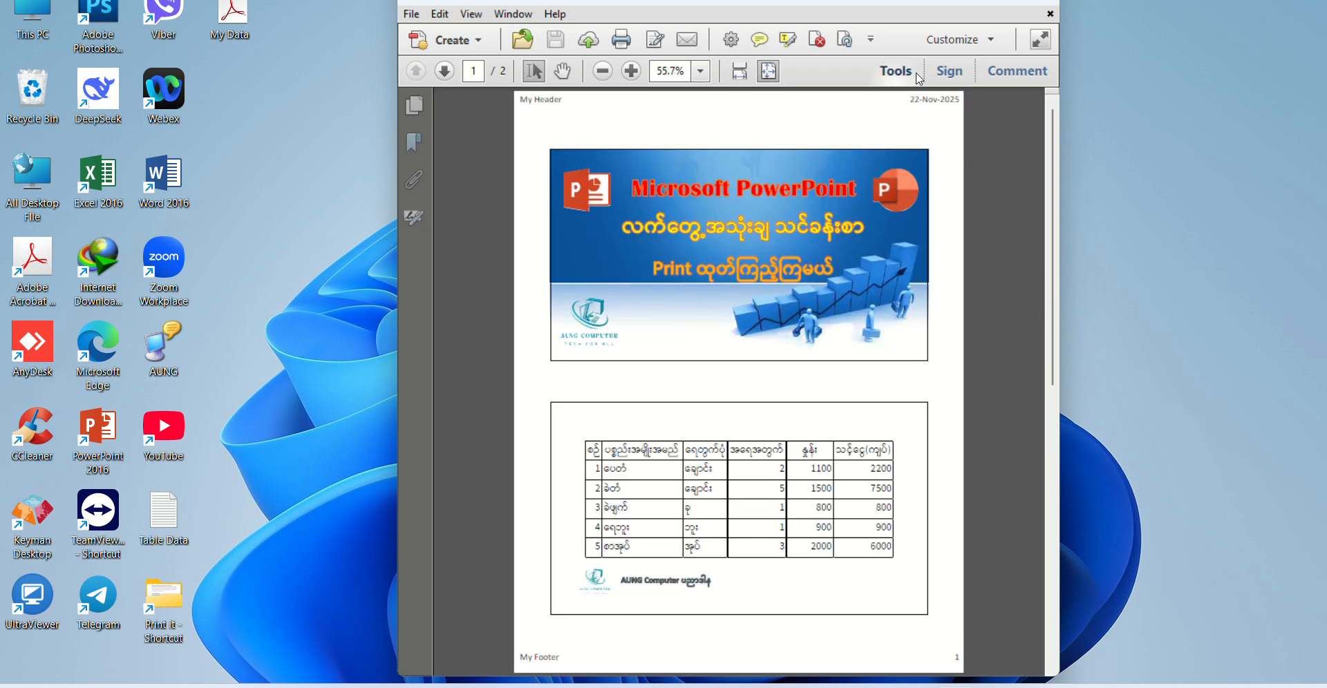
{"action": "scroll", "coordinate": [791, 442], "scroll_direction": "down", "scroll_amount": 1}
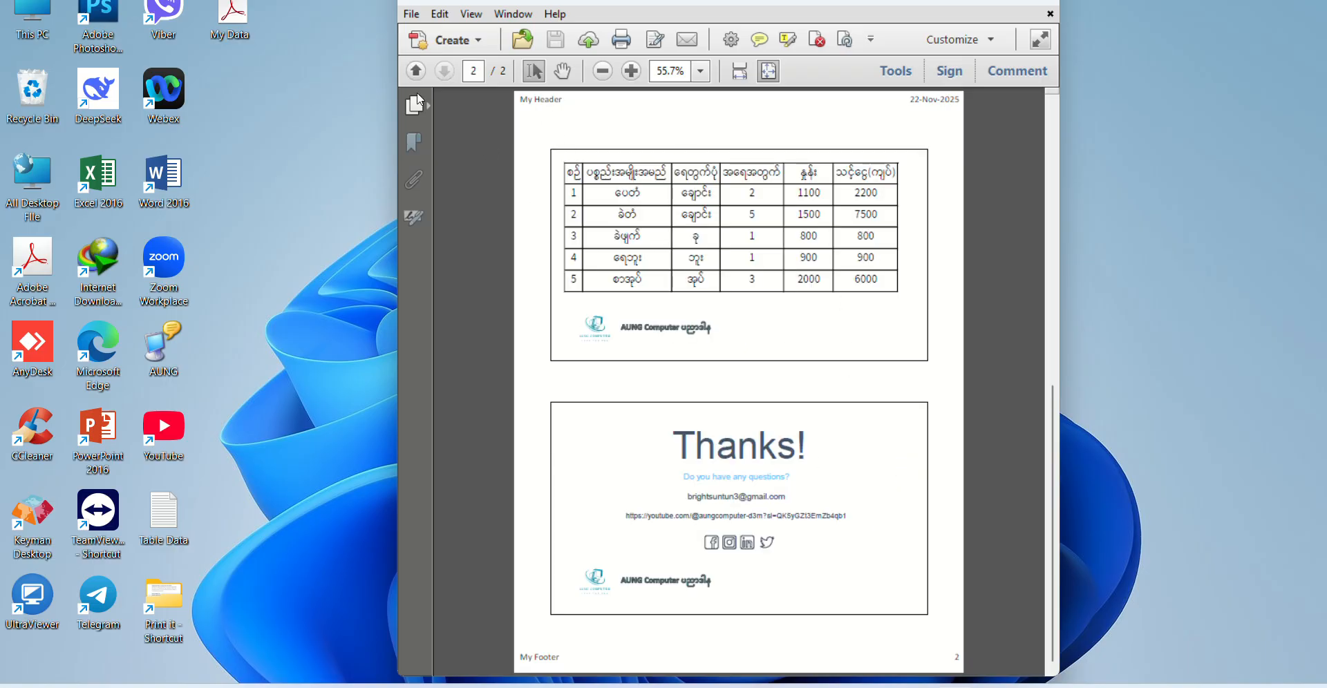
{"action": "left_click", "coordinate": [413, 112]}
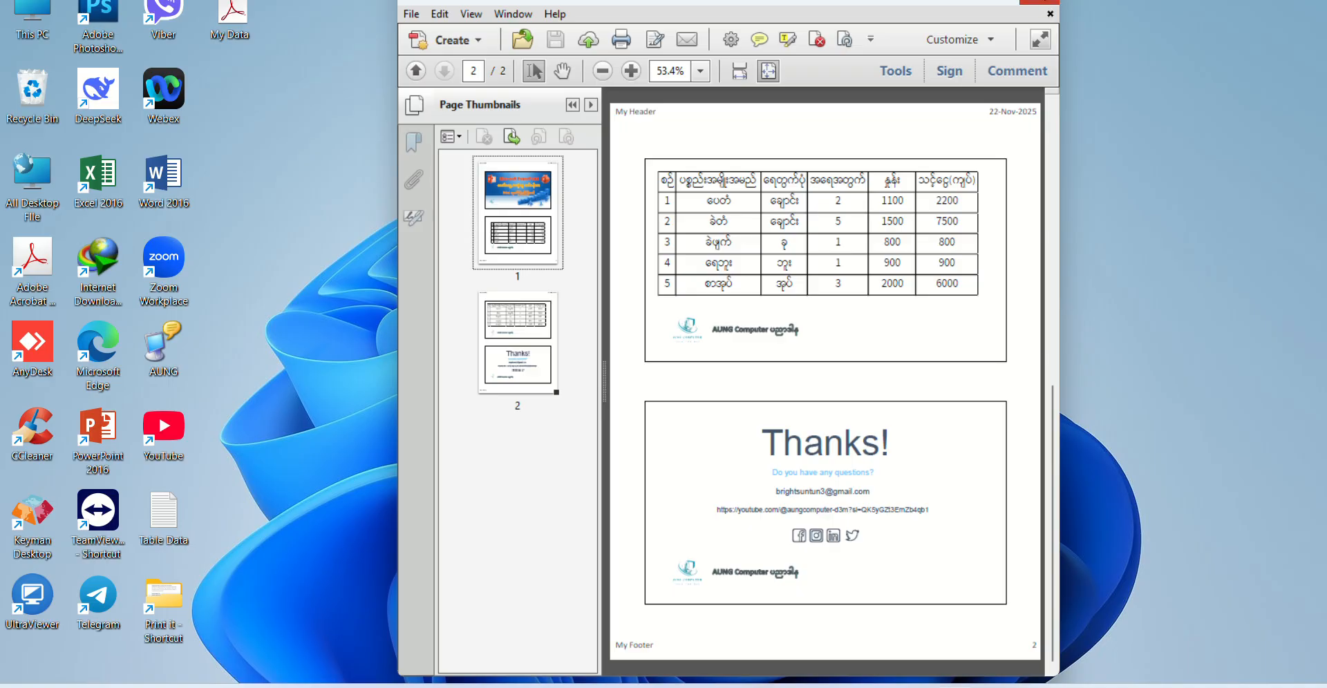
{"action": "left_click", "coordinate": [1038, 1]}
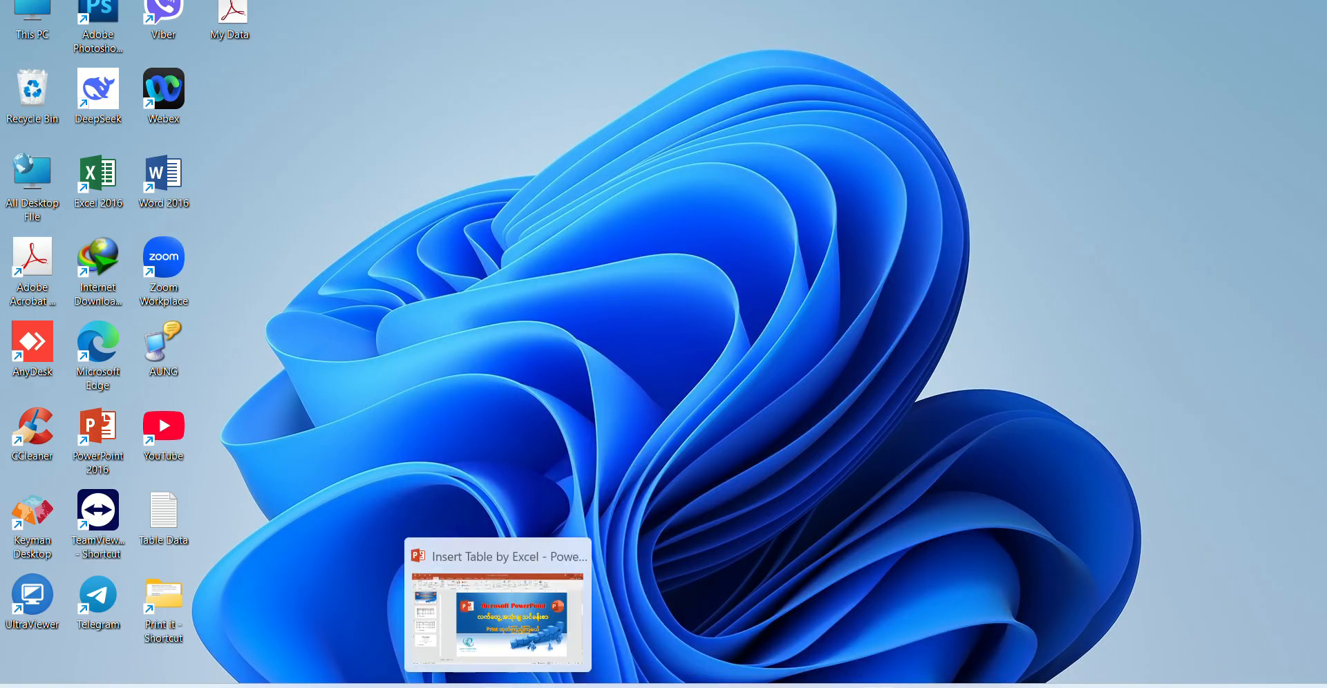
{"action": "left_click", "coordinate": [498, 687]}
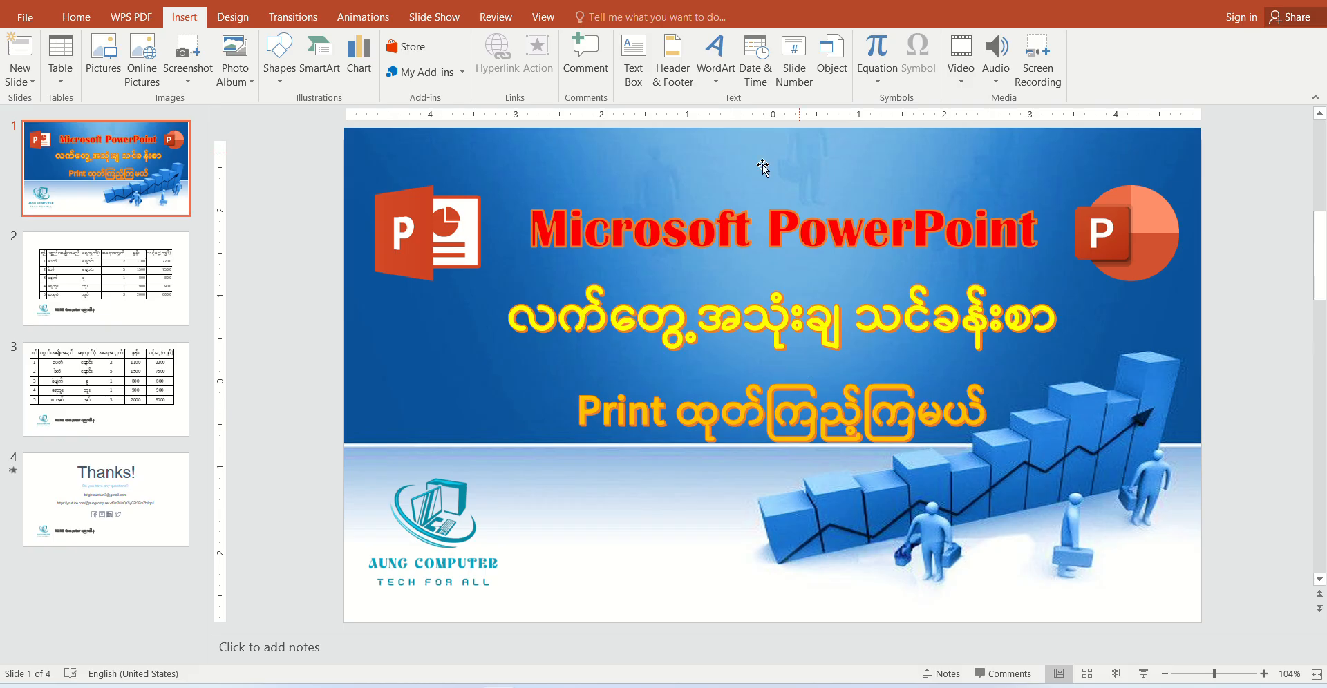